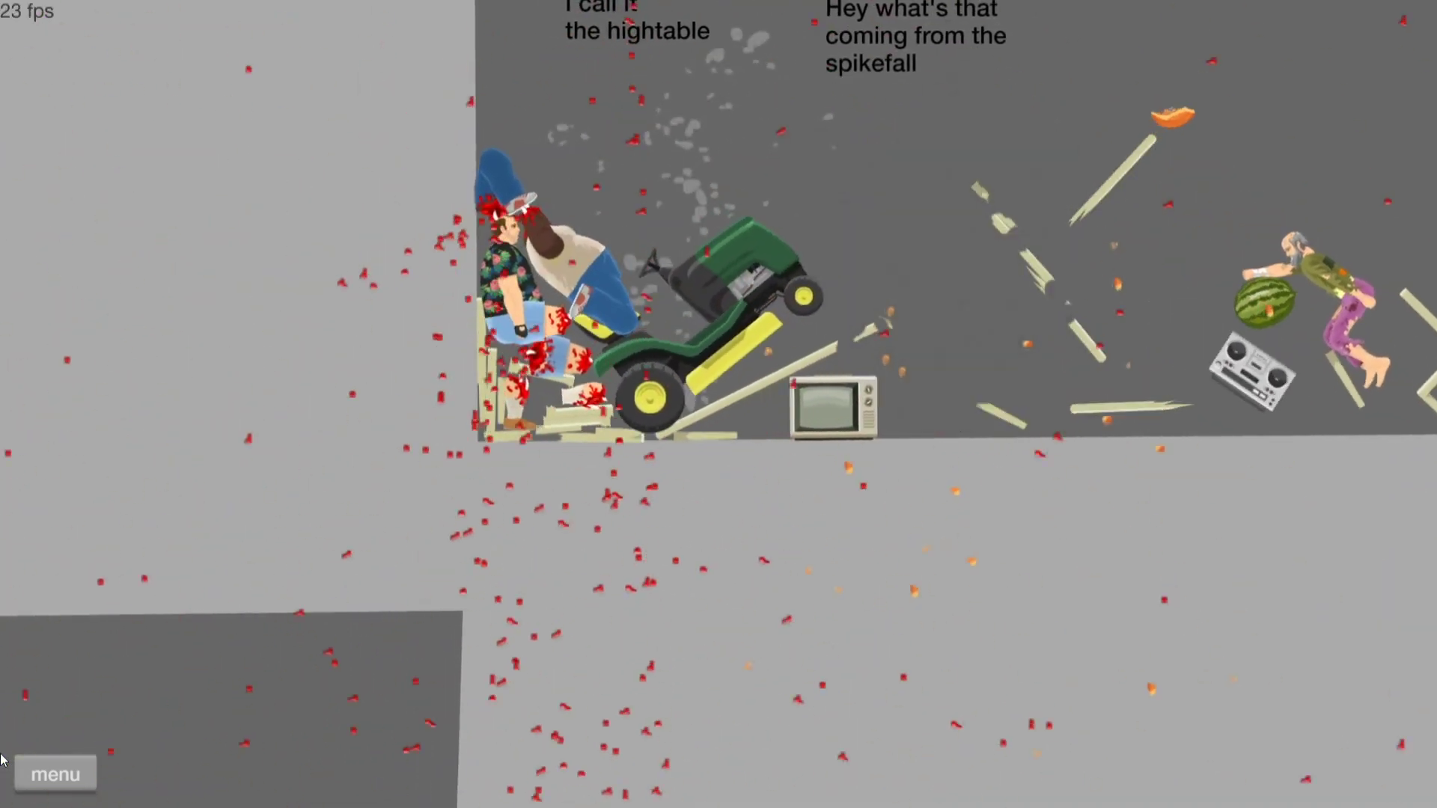
- Pause after the crash, restart the level, and start driving the mower forward
{"action": "key", "text": "Escape"}
{"action": "key", "text": "r"}
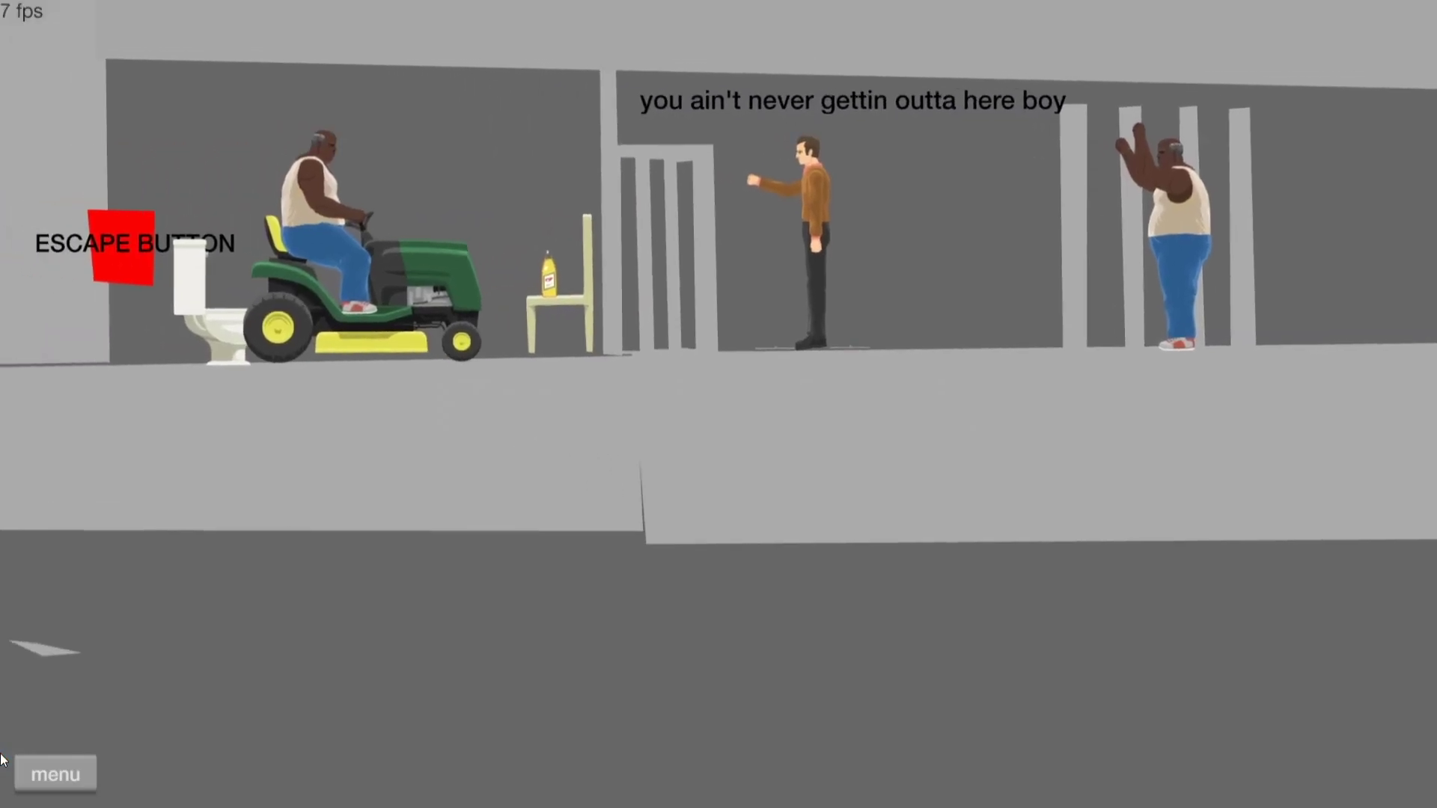
{"action": "key", "text": "Up"}
{"action": "key", "text": "Up"}
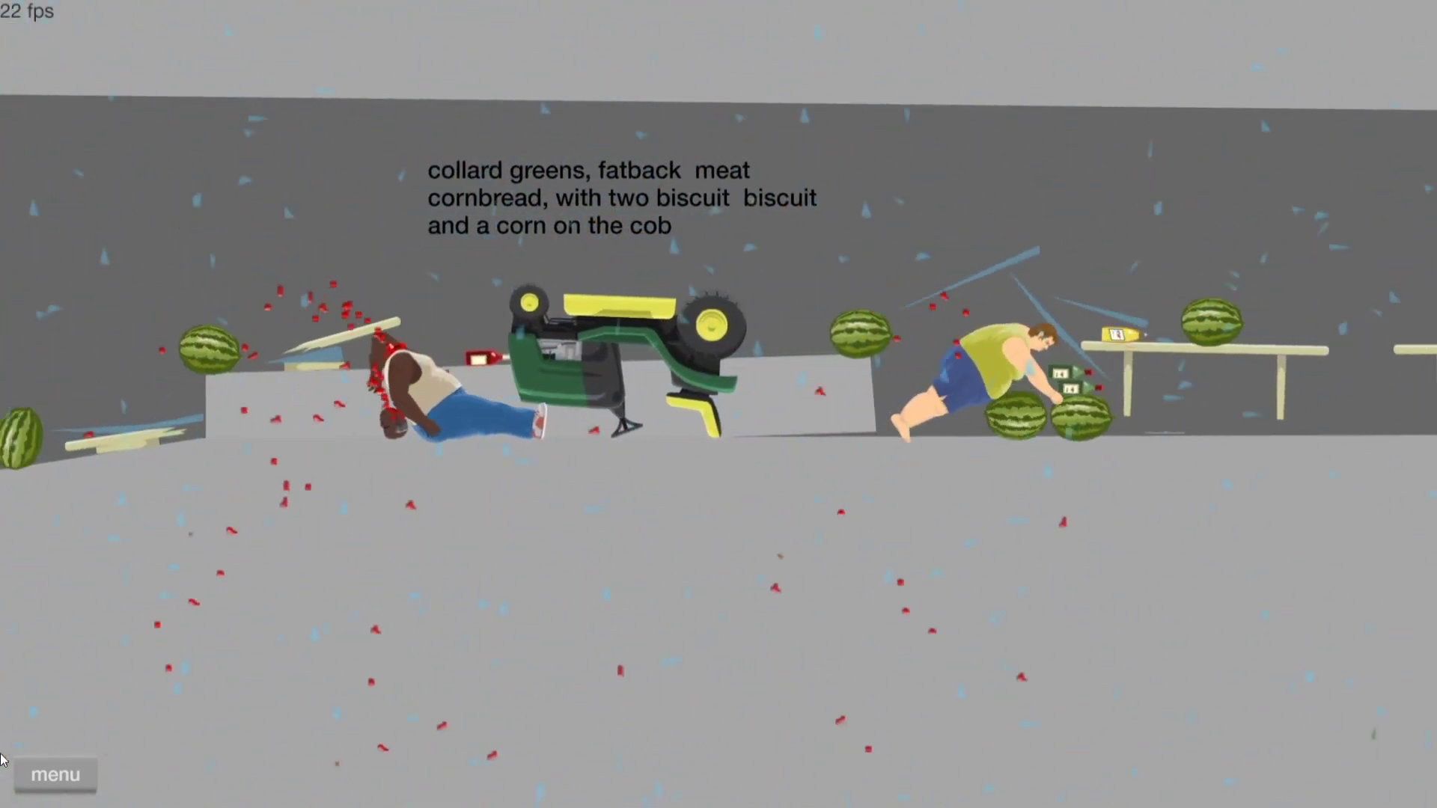
- Pause the game after the mower flips and crashes among the watermelons
{"action": "key", "text": "Escape"}
- Restart the level from the beginning after the watermelon-room crash
{"action": "key", "text": "Tab"}
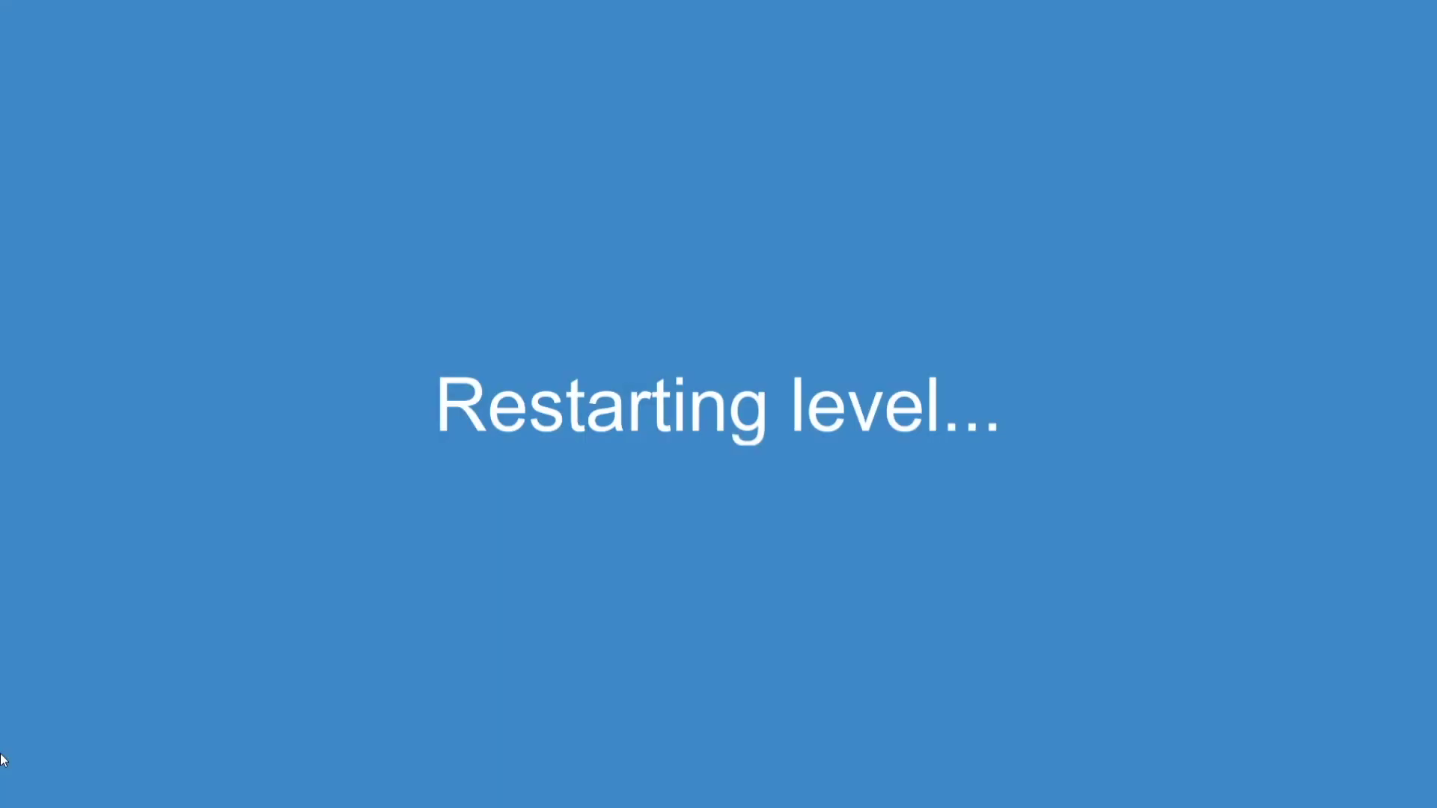